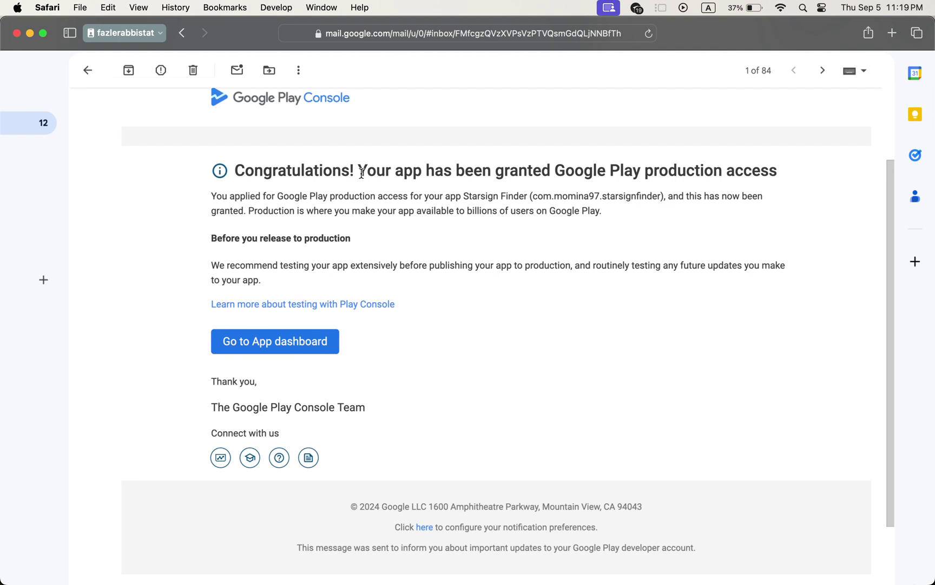
Step: Reset the Gmail page zoom to normal size and reload the page
scroll(362, 173, "up", 1)
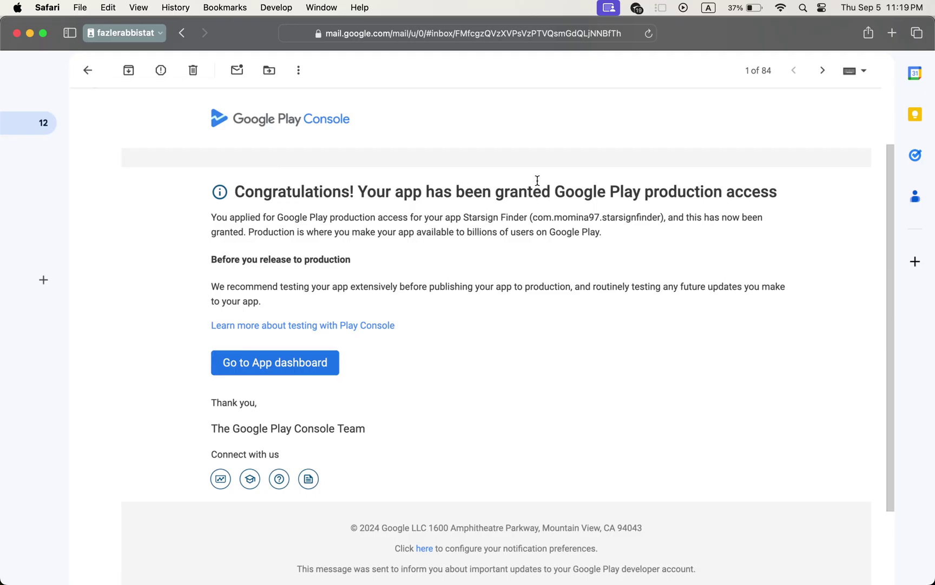
key("super+minus")
key("super+r")
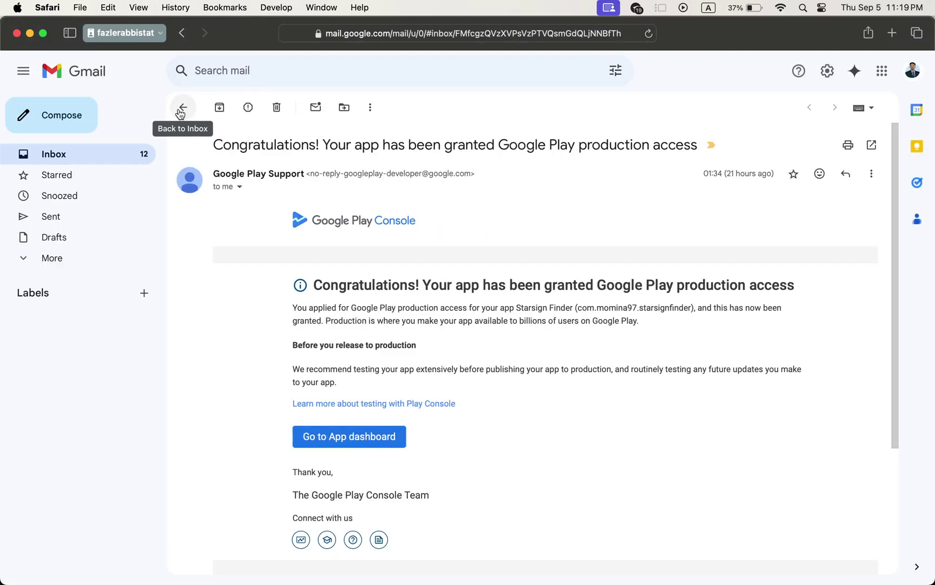
Step: Open the 'More testing required' email from the inbox, then return to the list
left_click(182, 108)
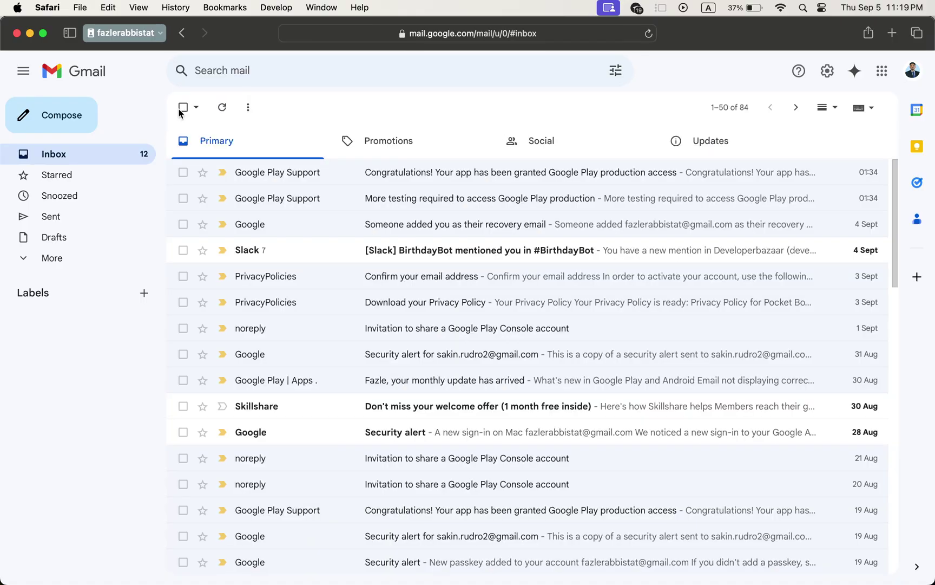
left_click(335, 198)
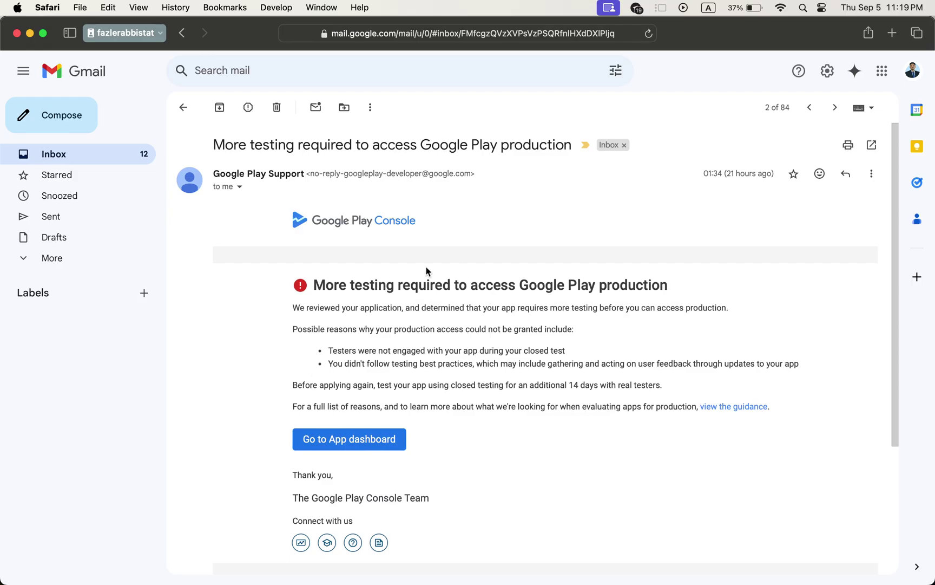
left_click(182, 109)
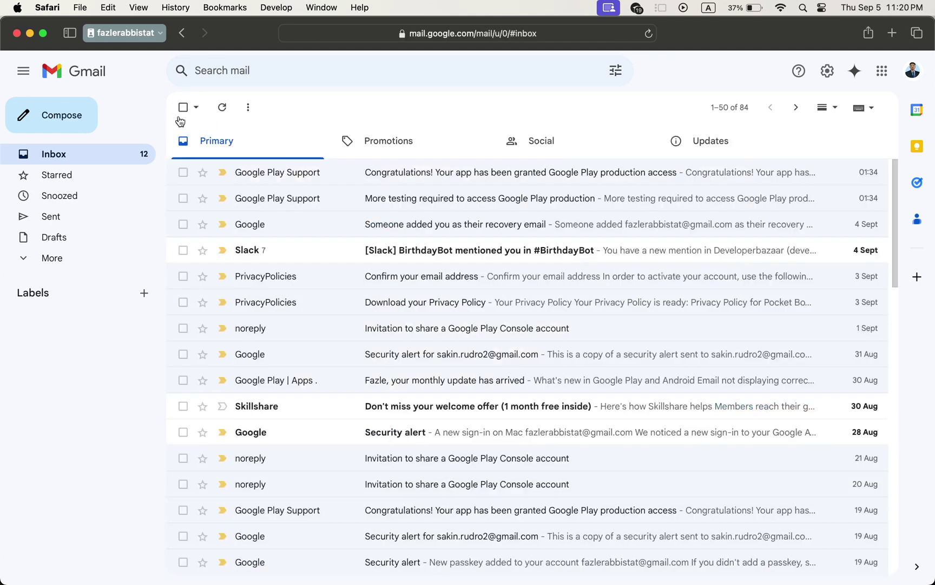
Step: Review the 19 Aug approval, recovery notice and 1 Sept invitation emails, ending on the inbox
scroll(323, 346, "down", 1)
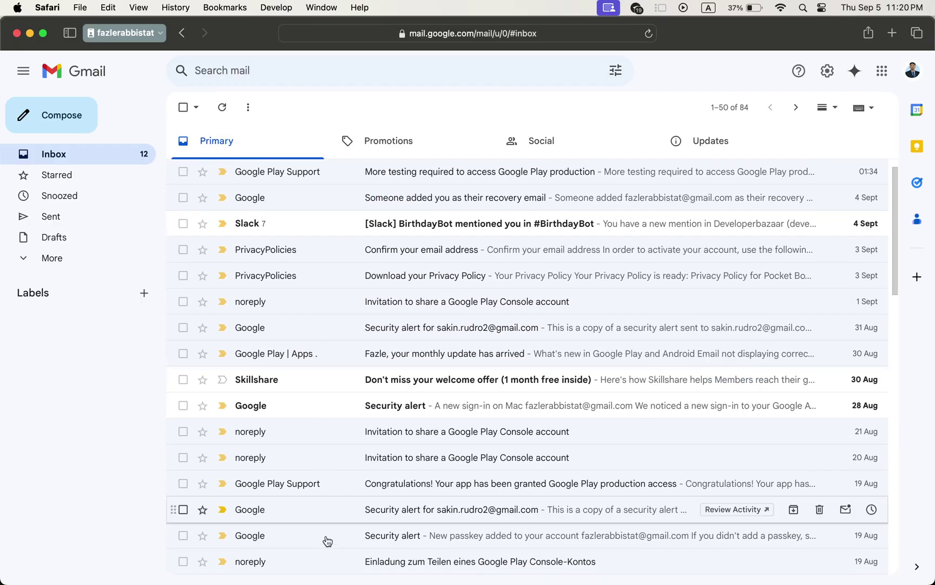
left_click(381, 490)
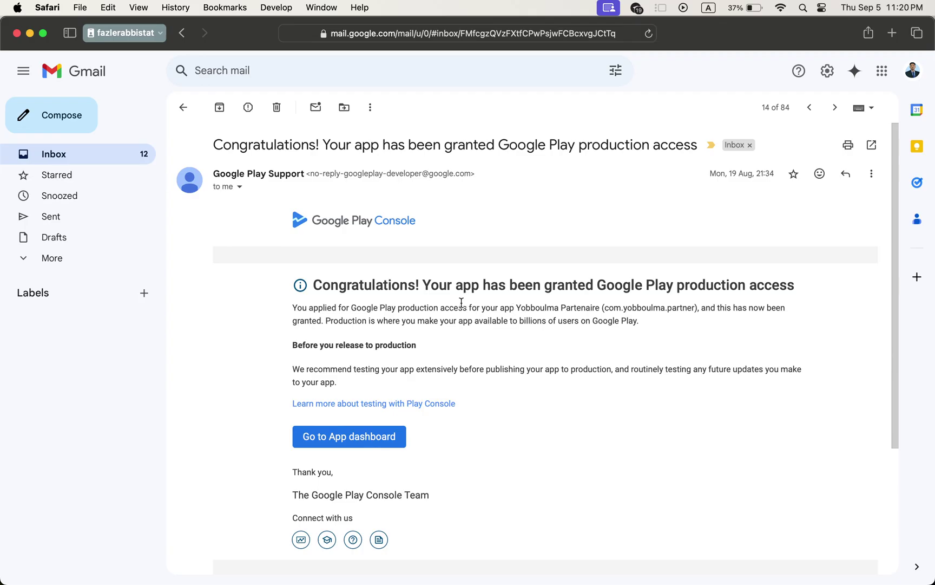
left_click(182, 108)
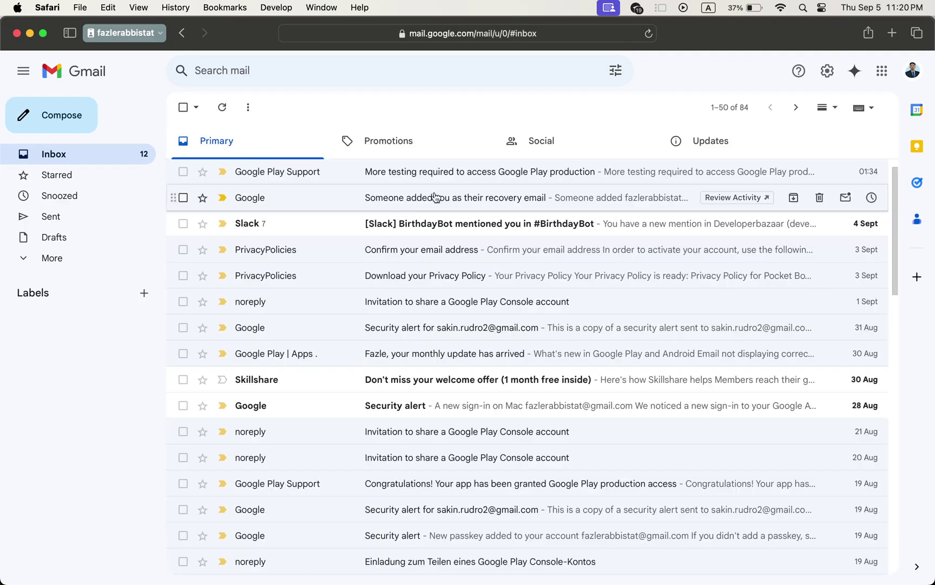
left_click(432, 202)
left_click(183, 107)
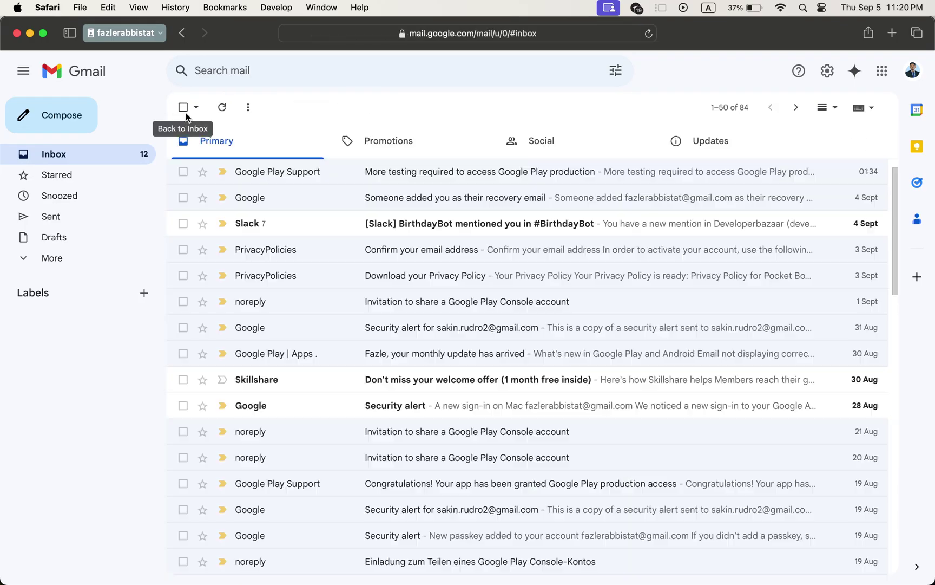
left_click(404, 301)
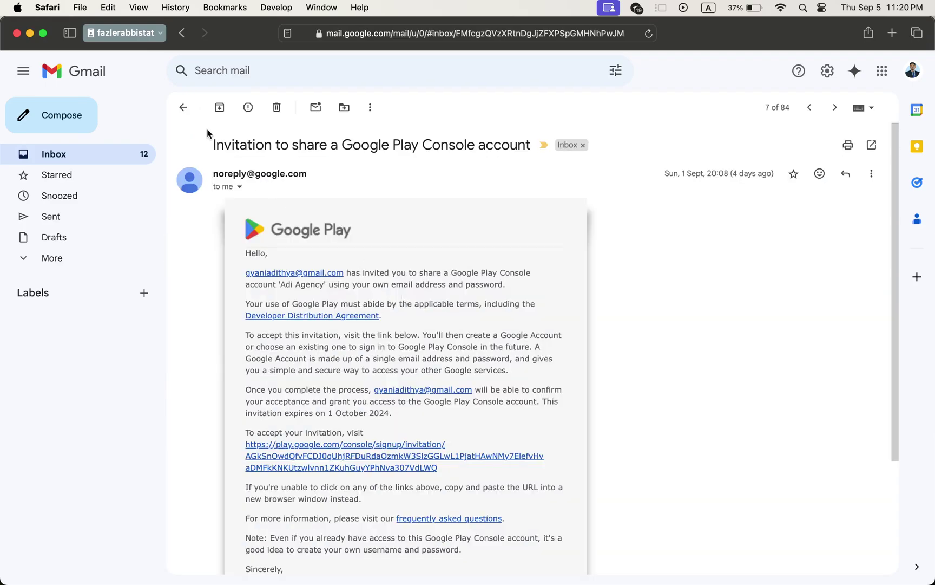
left_click(184, 108)
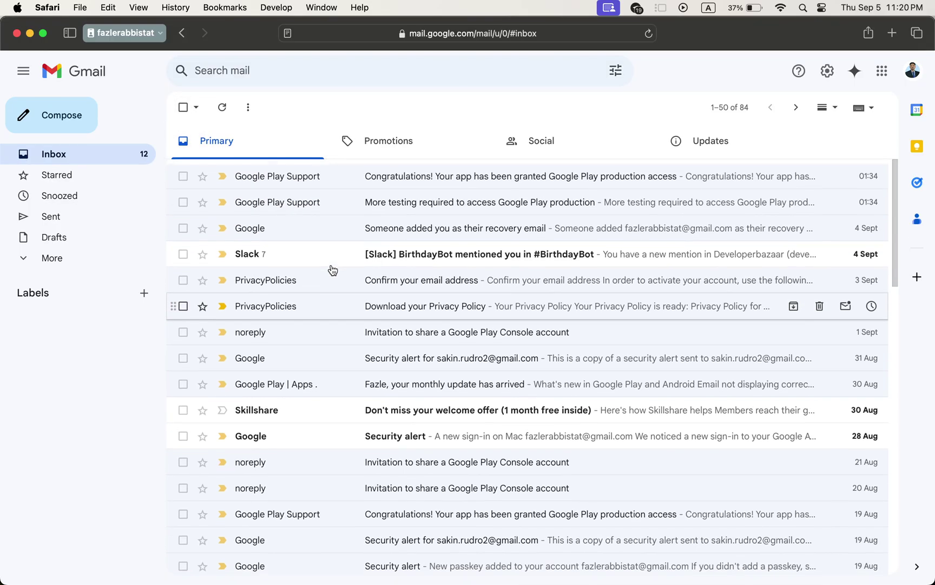
left_click(311, 208)
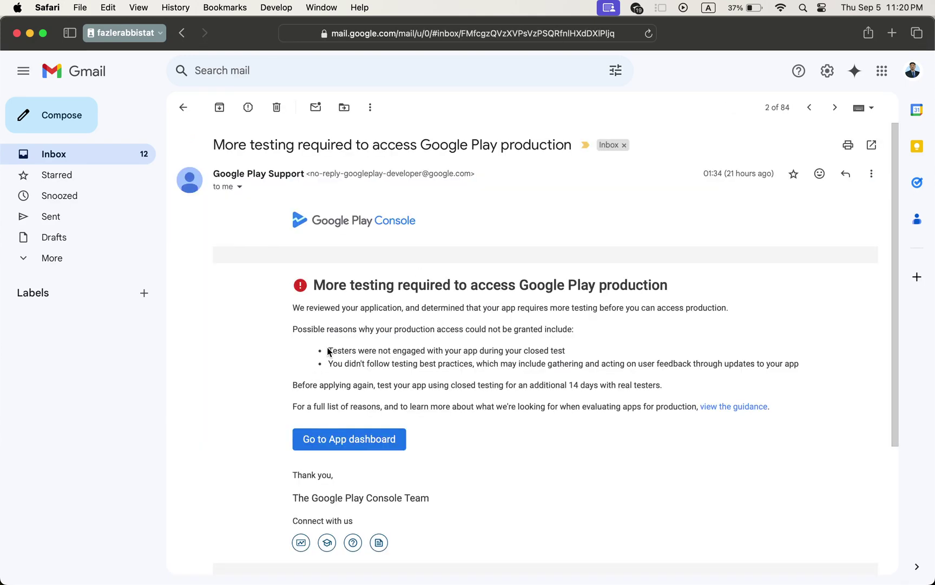
left_click_drag(329, 349, 695, 367)
left_click(522, 360)
left_click_drag(378, 350, 479, 367)
left_click(437, 360)
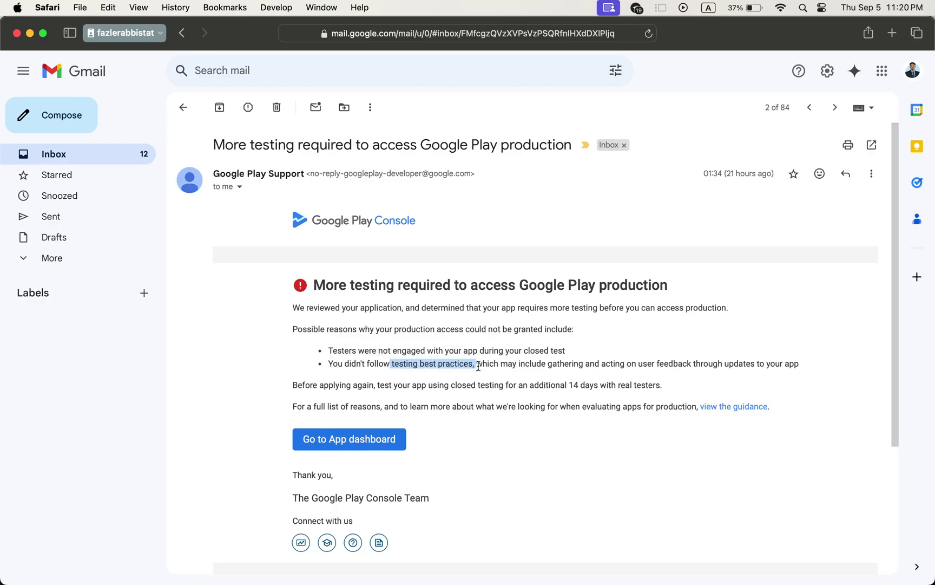
left_click(399, 342)
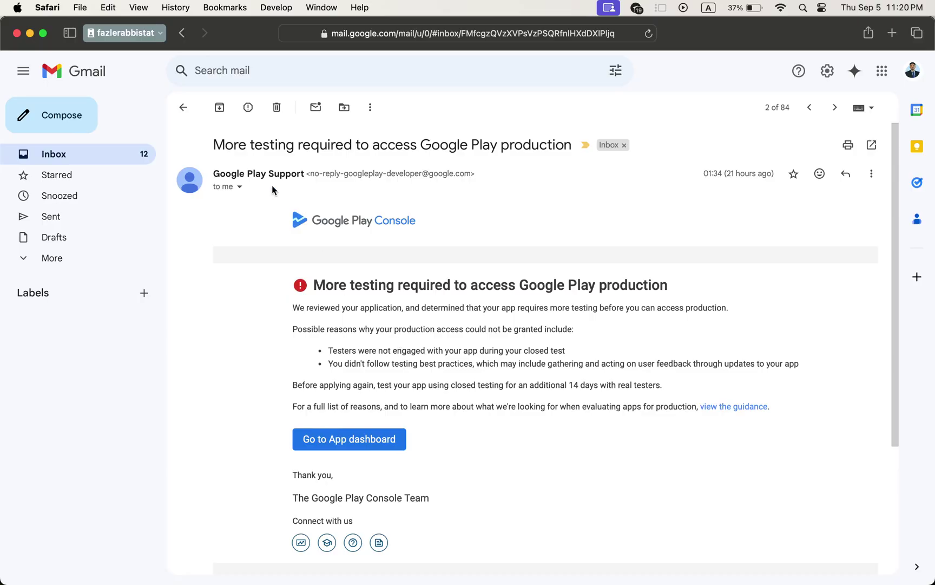
left_click(183, 108)
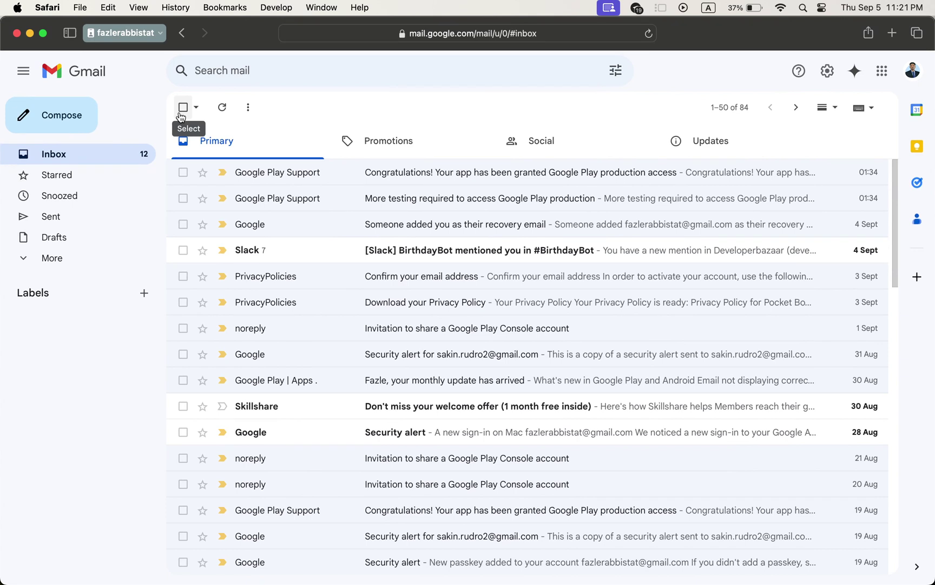
Step: Switch to the Play Console Safari window and scroll through the Choose developer account list
key("ctrl+Up")
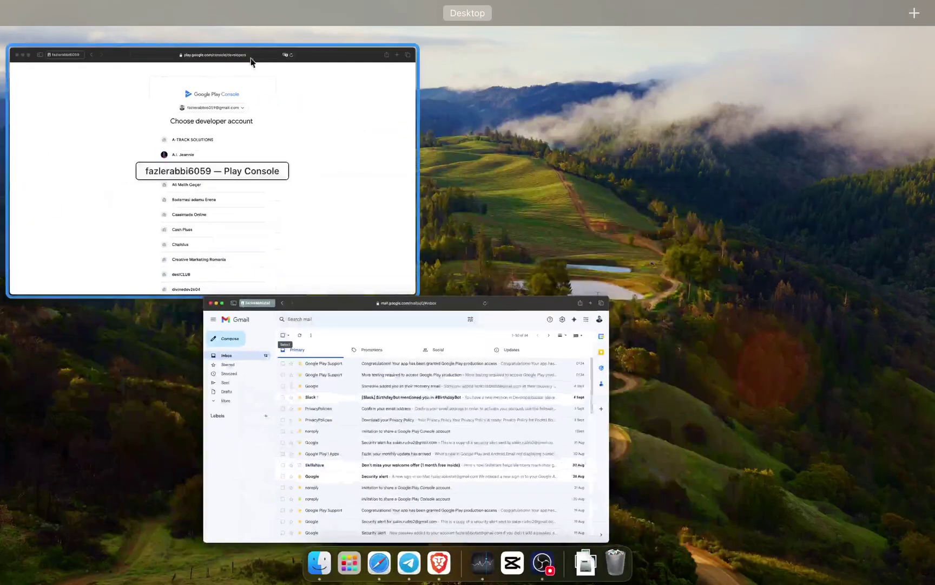
left_click(252, 60)
scroll(407, 299, "down", 10)
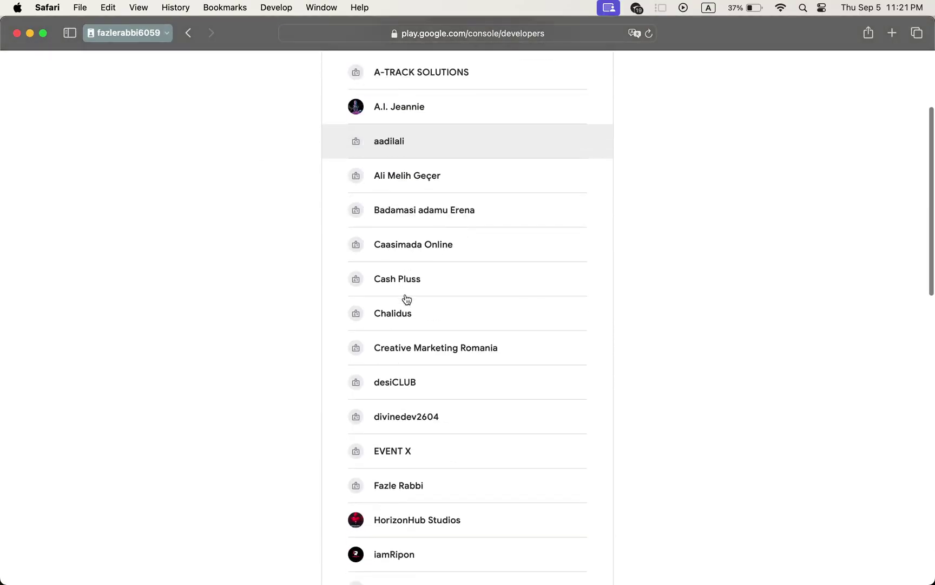
scroll(407, 299, "down", 10)
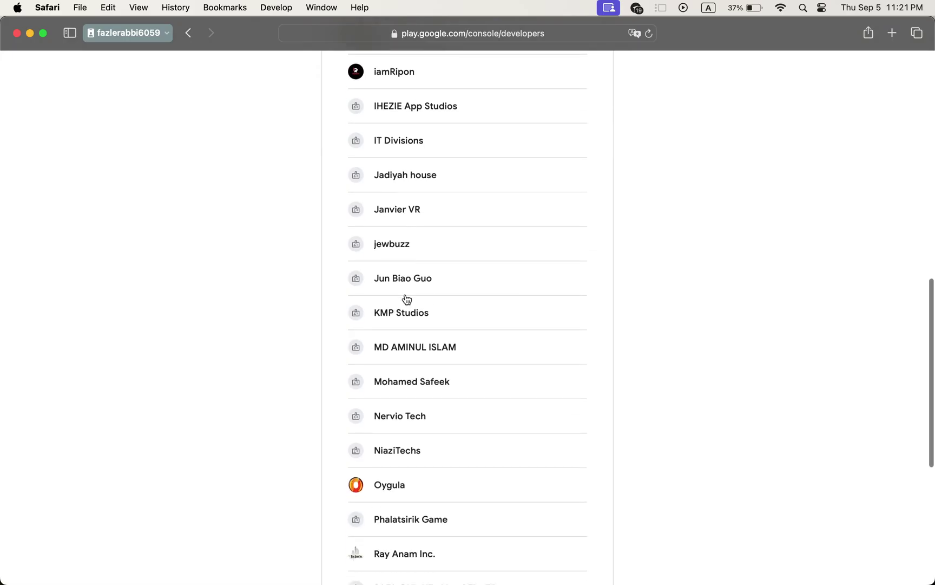
scroll(406, 298, "down", 3)
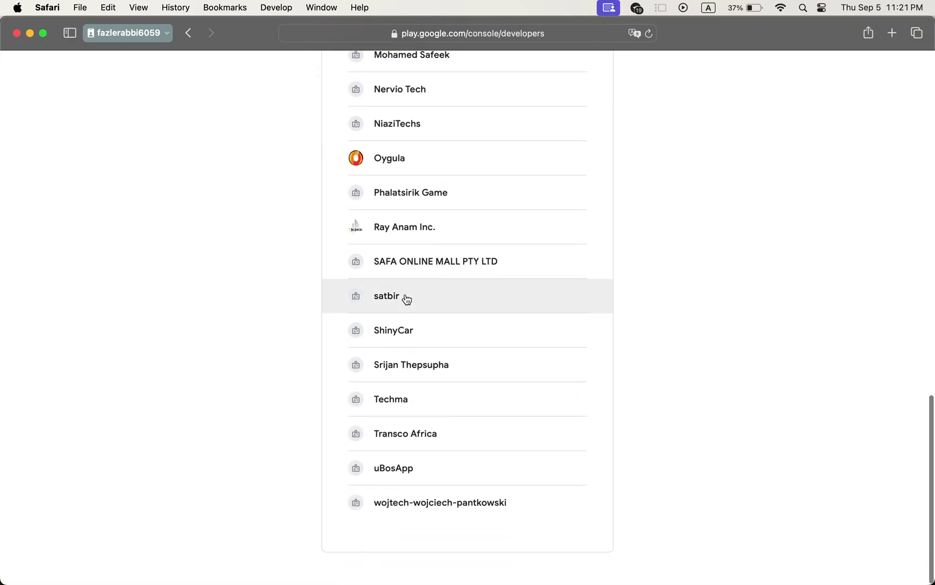
scroll(406, 299, "up", 5)
scroll(407, 299, "down", 5)
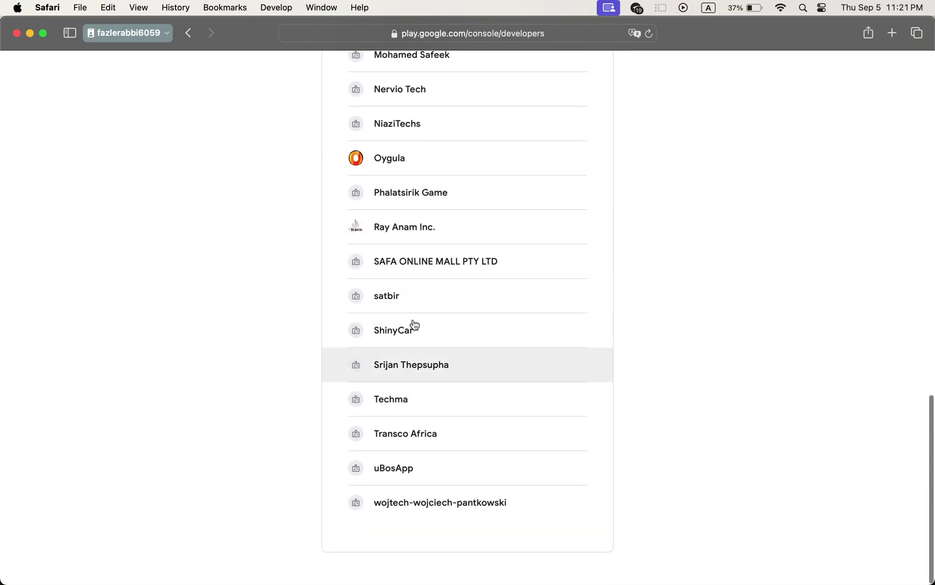
scroll(465, 267, "up", 1)
scroll(466, 270, "down", 1)
scroll(483, 375, "up", 1)
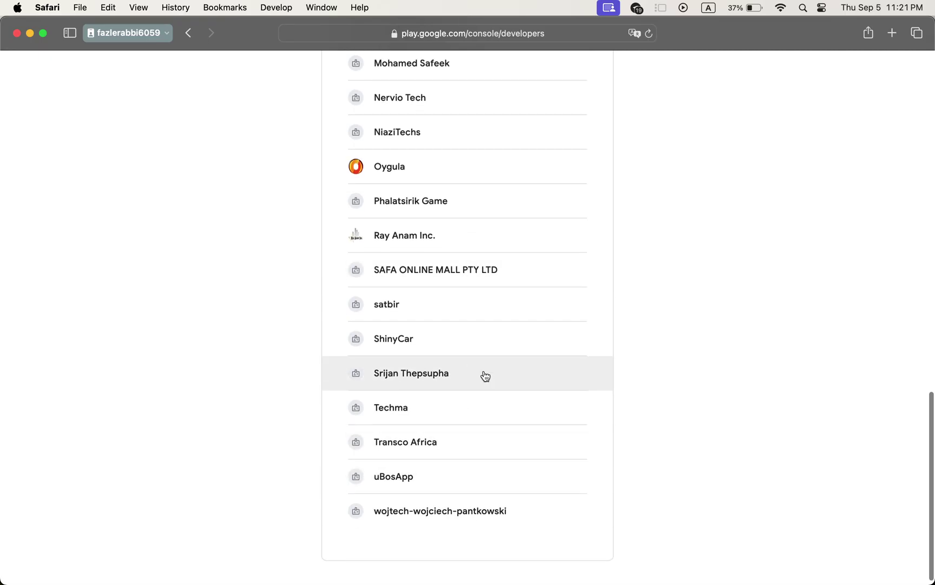
Step: Check the Transco Africa account and the last account in the list, returning to the chooser
left_click(408, 454)
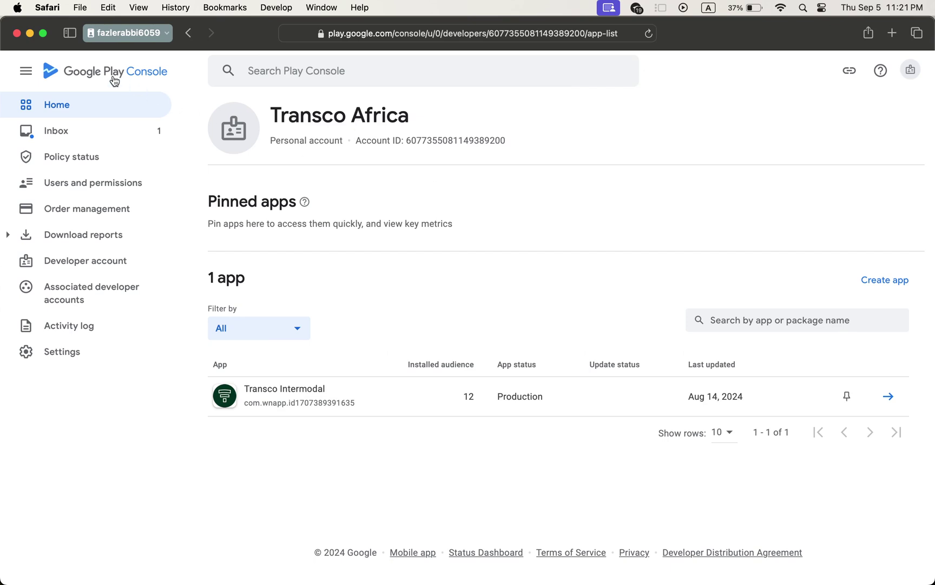
left_click(187, 34)
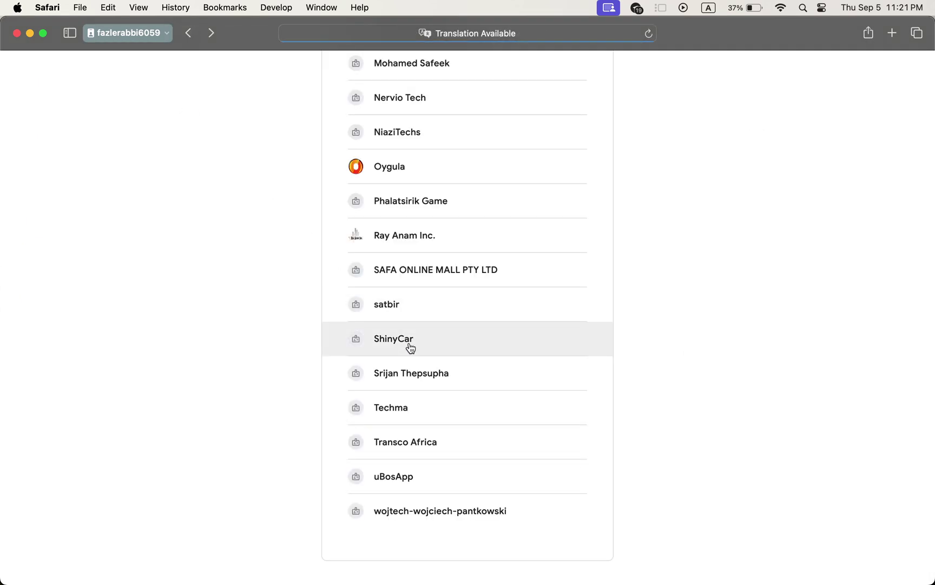
scroll(409, 349, "down", 1)
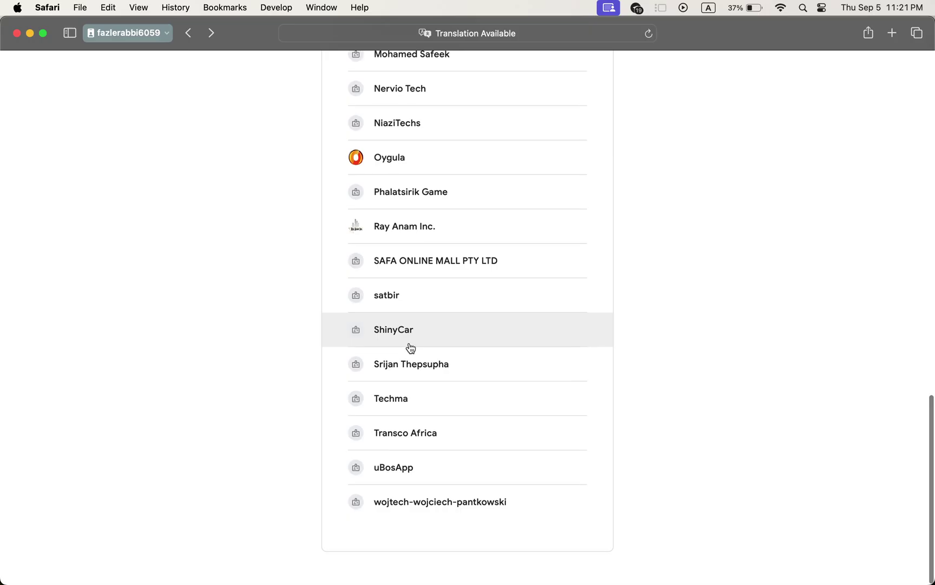
left_click(420, 500)
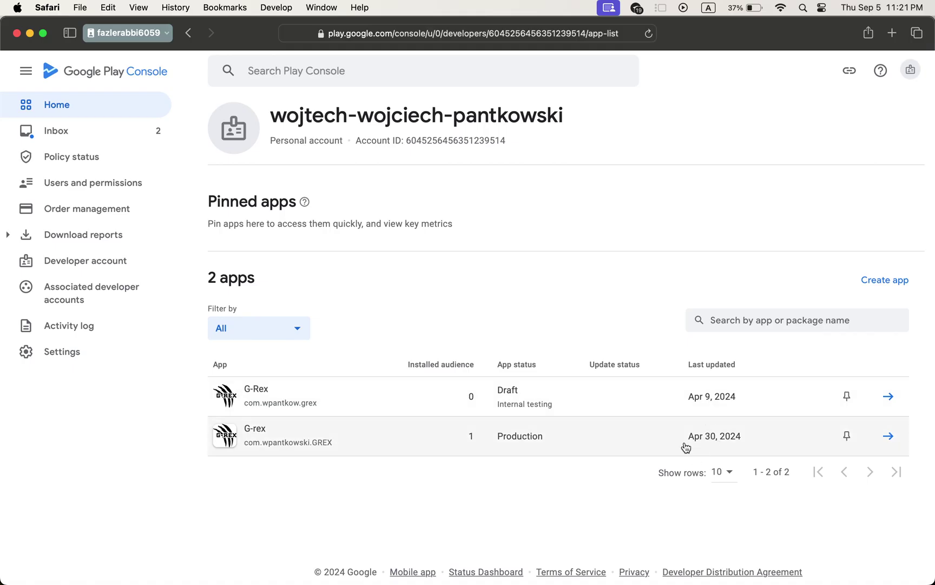
left_click(189, 35)
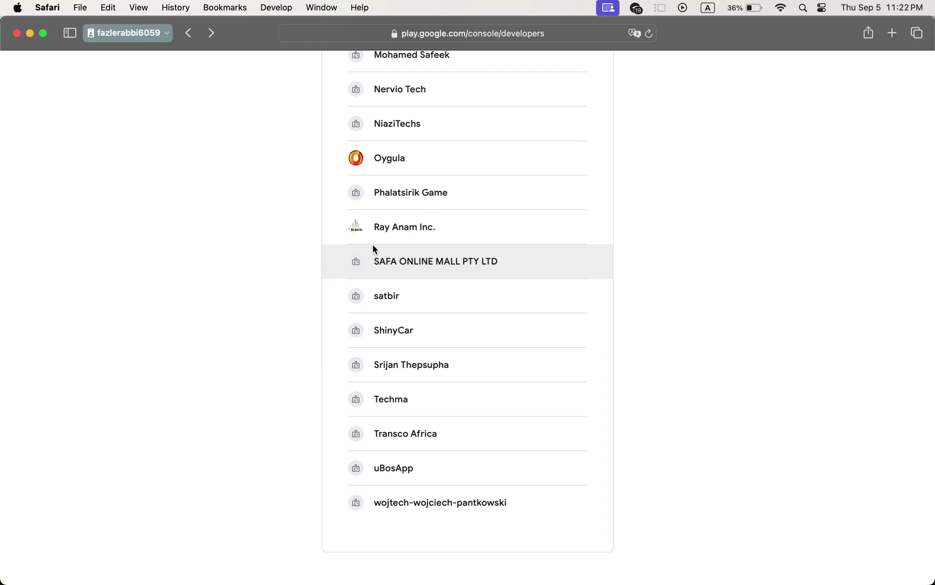
Step: Open the ShinyCar account to see its Shiny Car production app, then return to the list
left_click(407, 330)
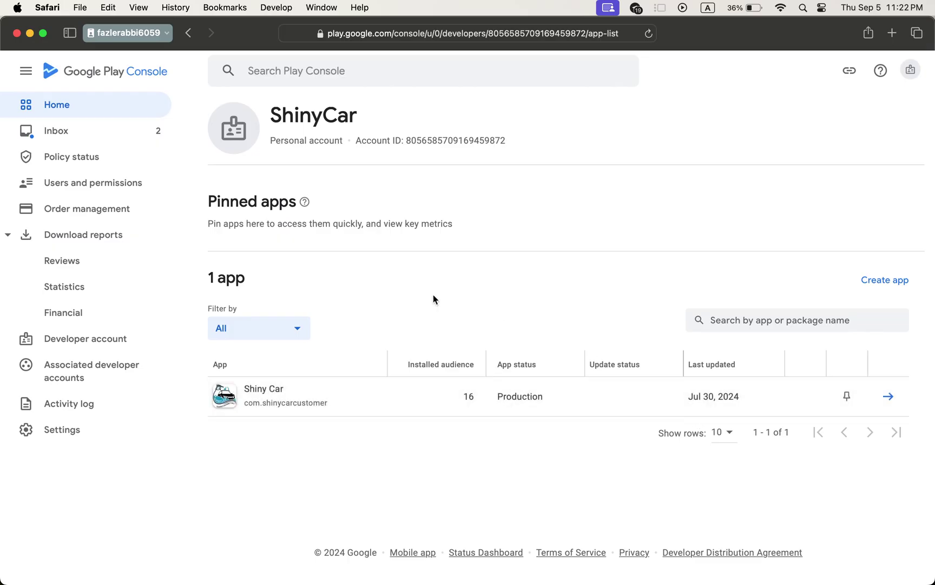
left_click(189, 33)
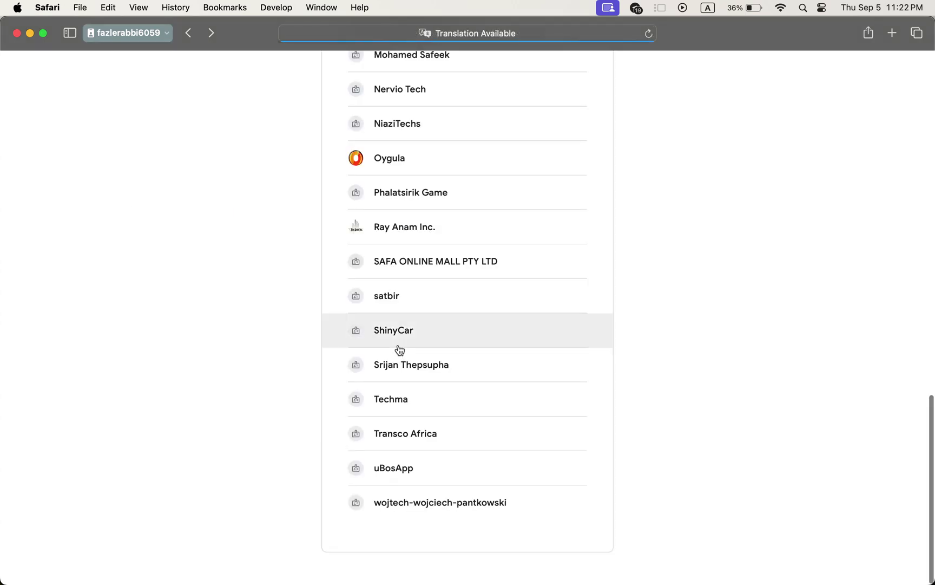
scroll(399, 349, "up", 15)
scroll(400, 349, "down", 15)
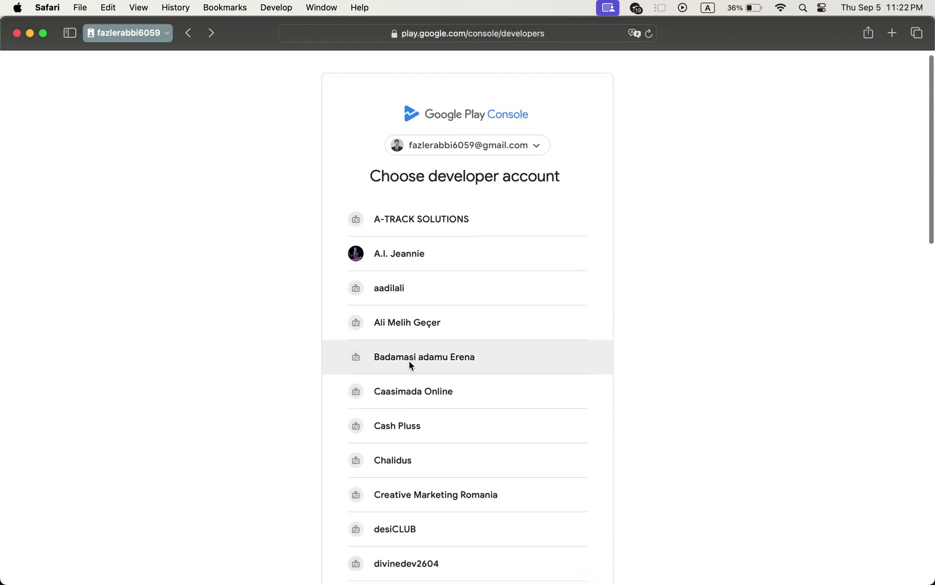
key("ctrl+Up")
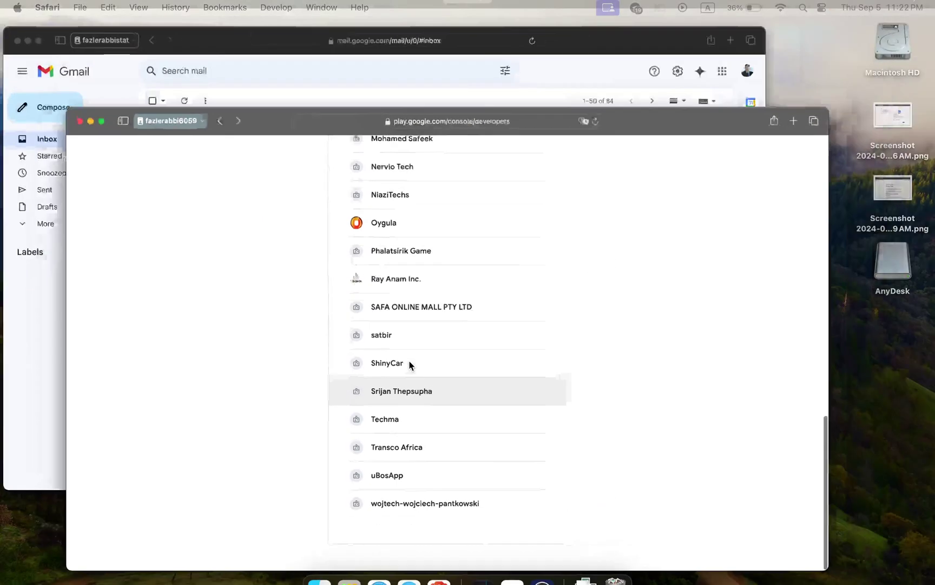
Step: Bring the Gmail window forward and go to play.google.com in a new tab
left_click(275, 195)
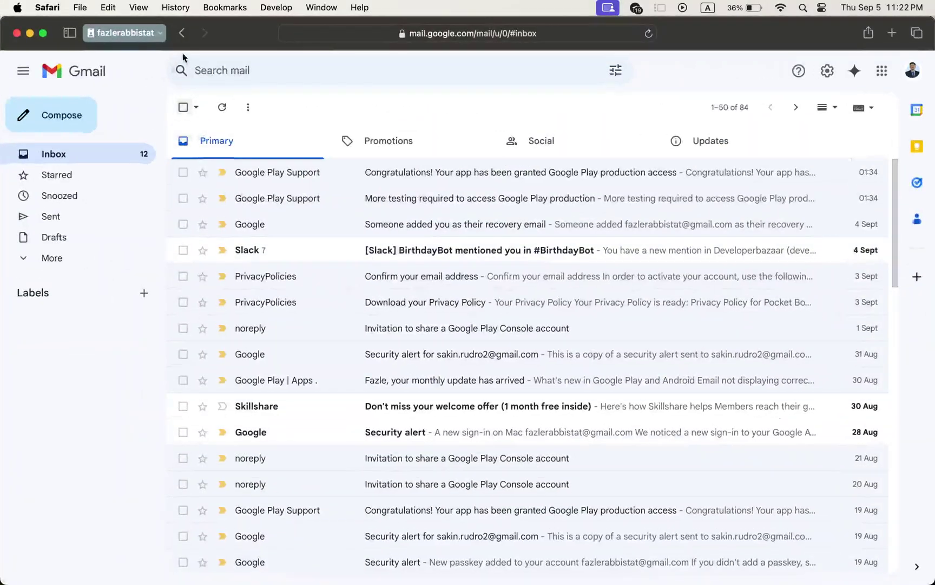
left_click(892, 33)
type("fox")
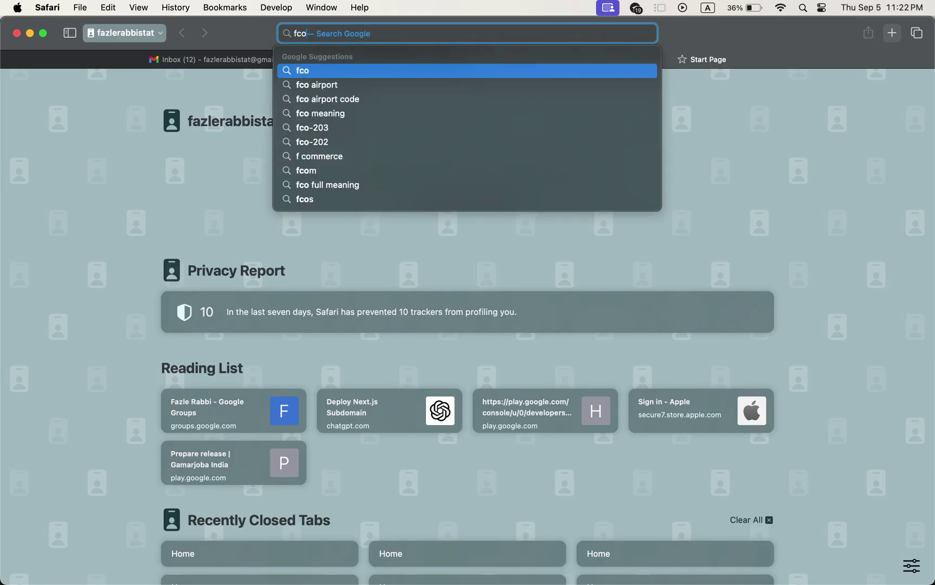
key("BackSpace")
key("BackSpace")
key("BackSpace")
type("console")
key("BackSpace")
key("BackSpace")
key("BackSpace")
key("BackSpace")
key("BackSpace")
key("BackSpace")
key("BackSpace")
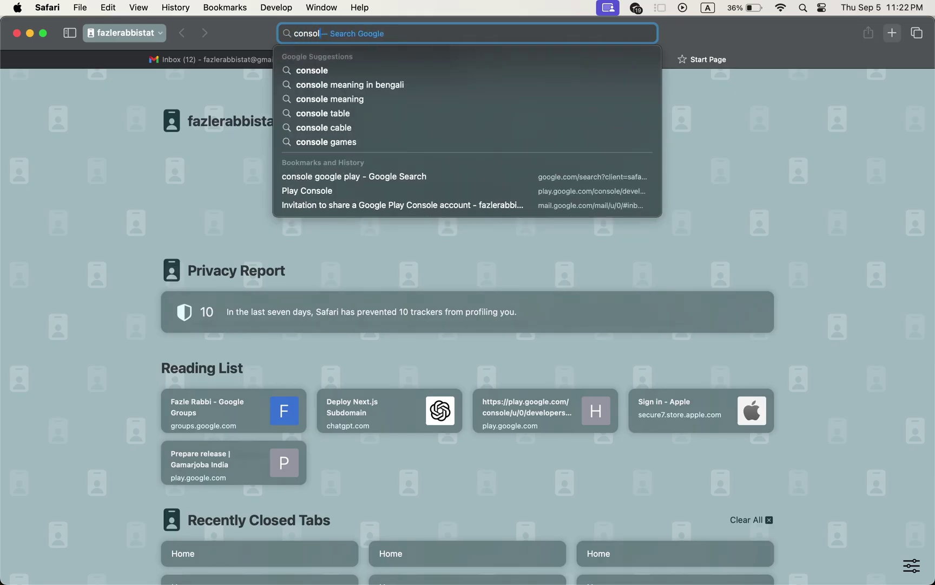
type("play.google.com")
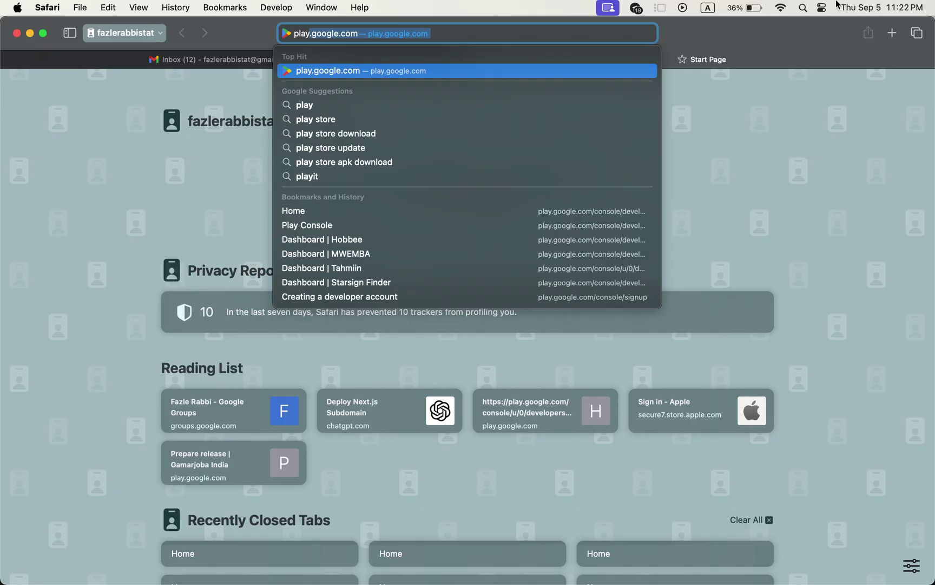
key("Return")
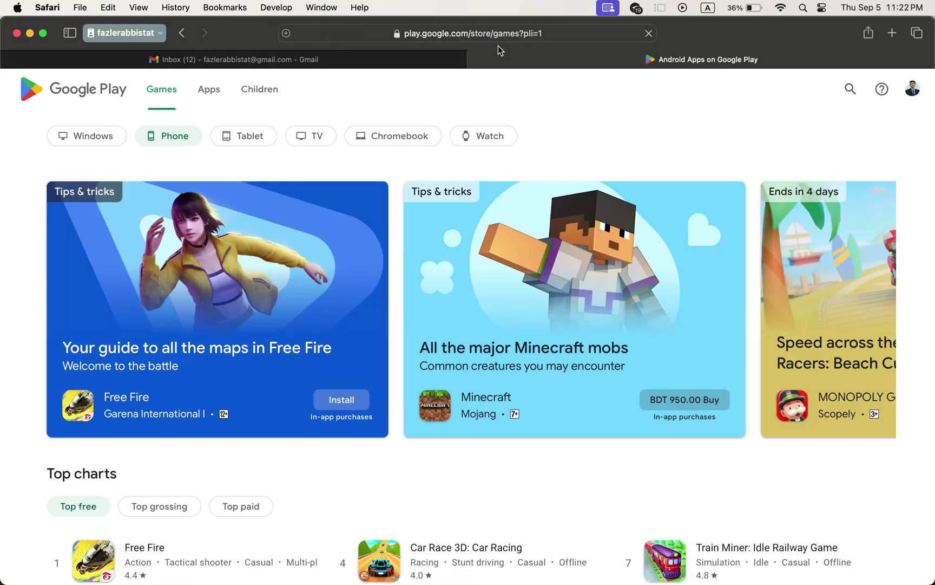
Step: Change the address to play.google.com/console to load the Play Console account home
left_click(533, 37)
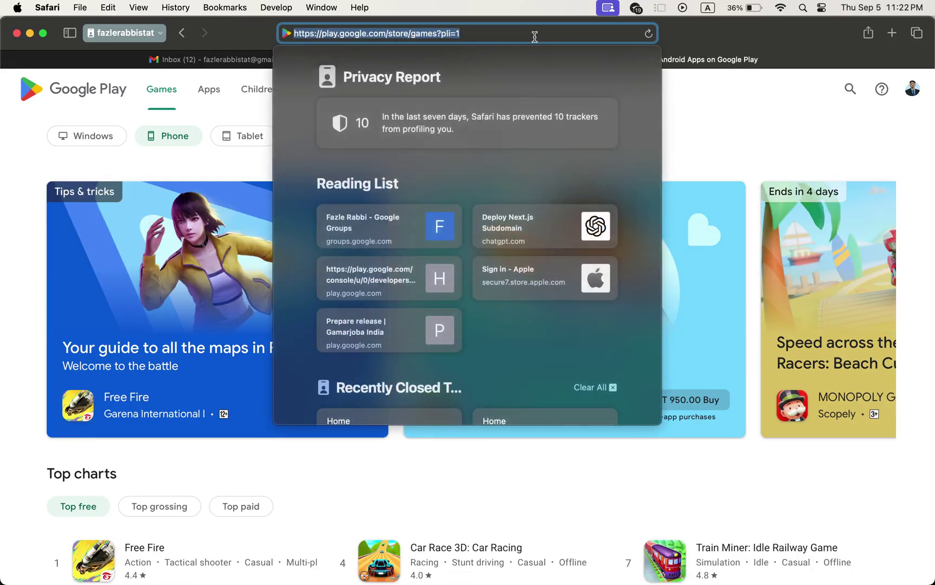
left_click(535, 37)
key("BackSpace")
key("BackSpace")
key("BackSpace")
key("BackSpace")
key("BackSpace")
key("BackSpace")
key("BackSpace")
key("BackSpace")
key("BackSpace")
key("BackSpace")
key("BackSpace")
key("BackSpace")
key("BackSpace")
key("BackSpace")
key("BackSpace")
key("BackSpace")
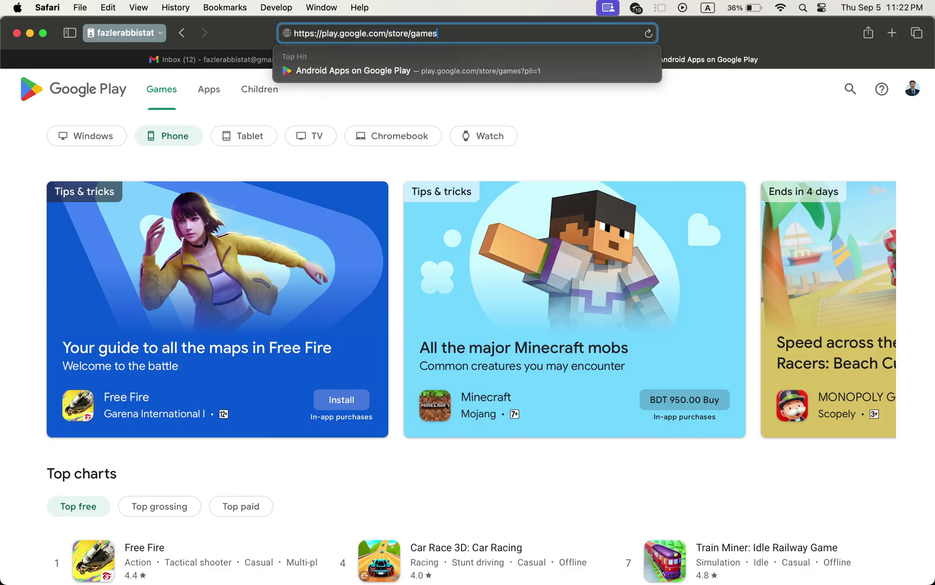
key("BackSpace")
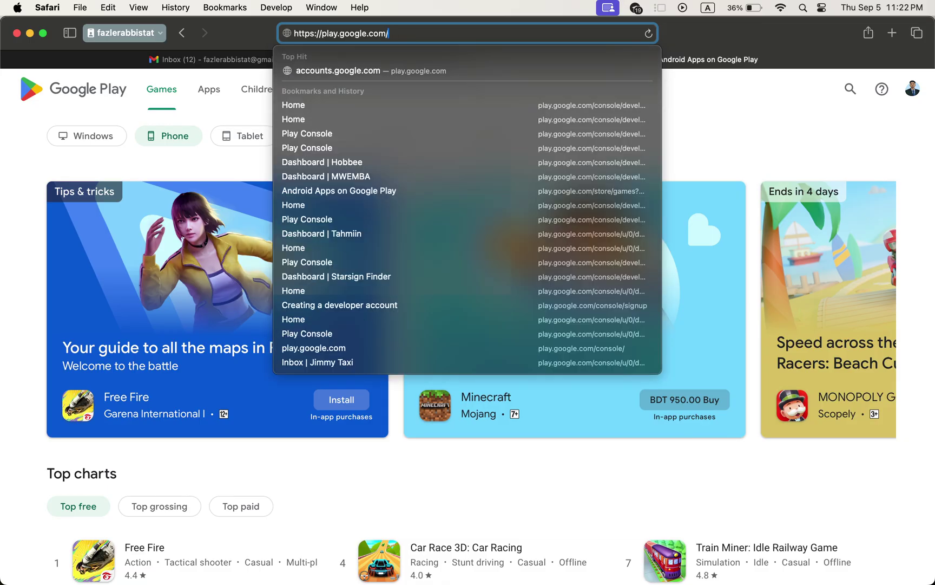
type("cons")
key("Return")
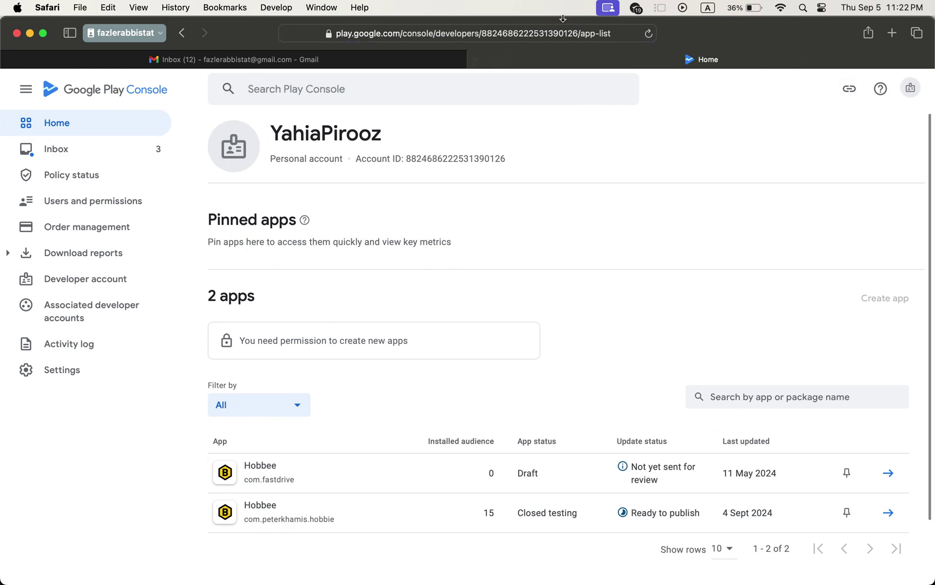
Step: Strip the developers/…/app-list path from the URL and load the main Play Console address
left_click(482, 33)
left_click(494, 33)
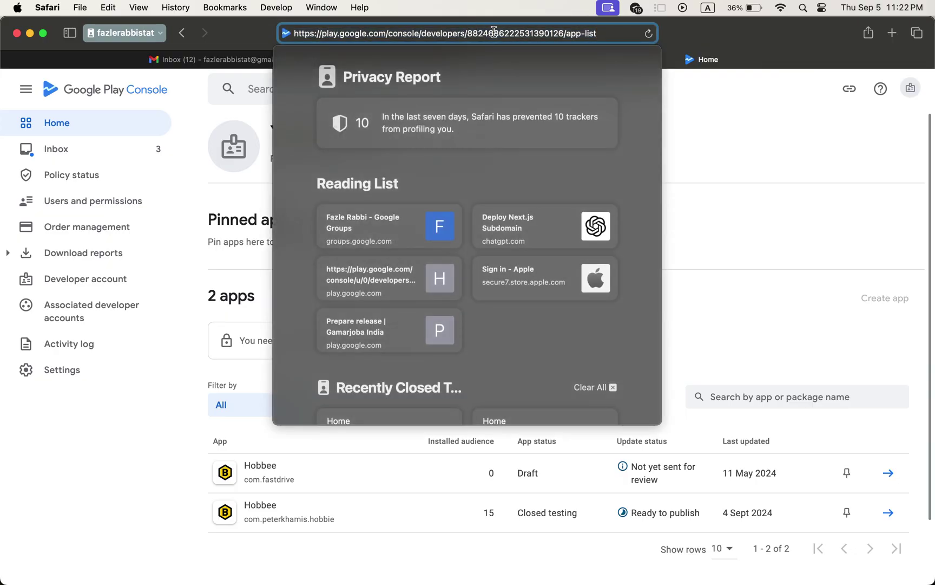
left_click_drag(609, 34, 419, 36)
key("BackSpace")
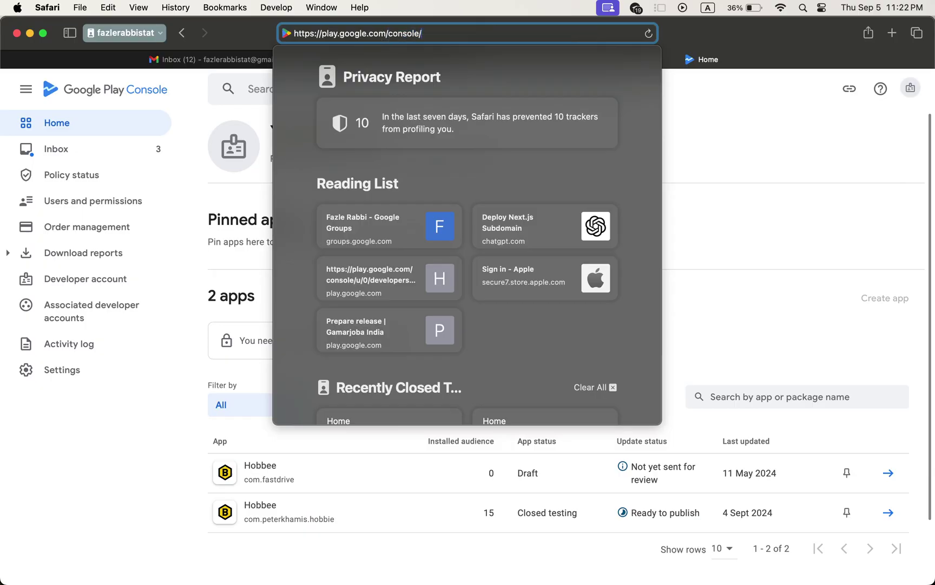
key("Return")
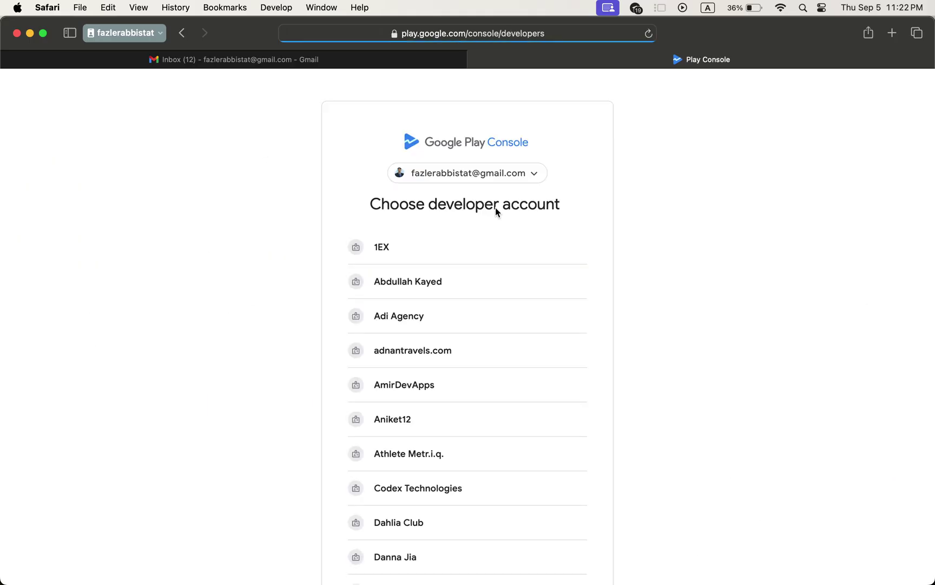
Step: Scroll through the Choose developer account list
scroll(504, 286, "down", 2)
scroll(504, 286, "down", 9)
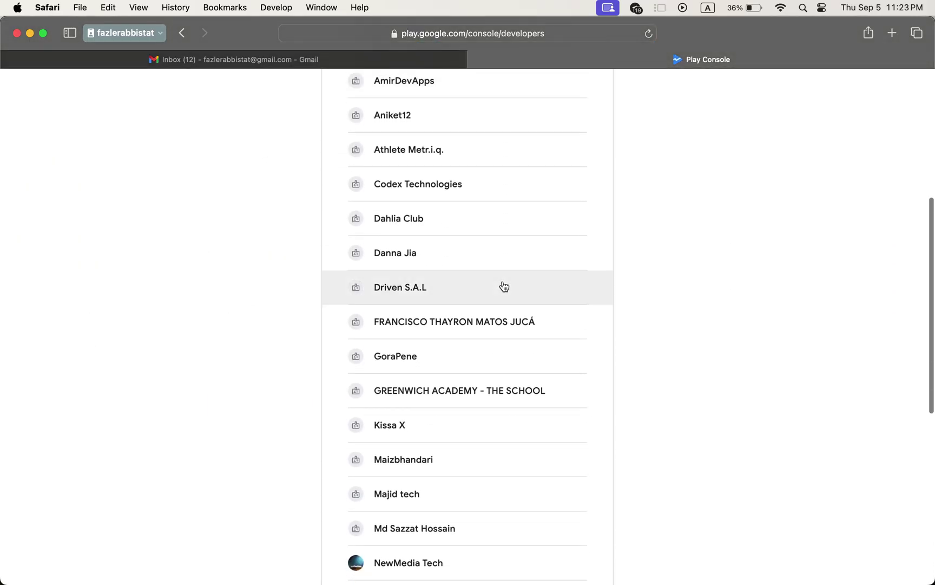
scroll(503, 285, "down", 2)
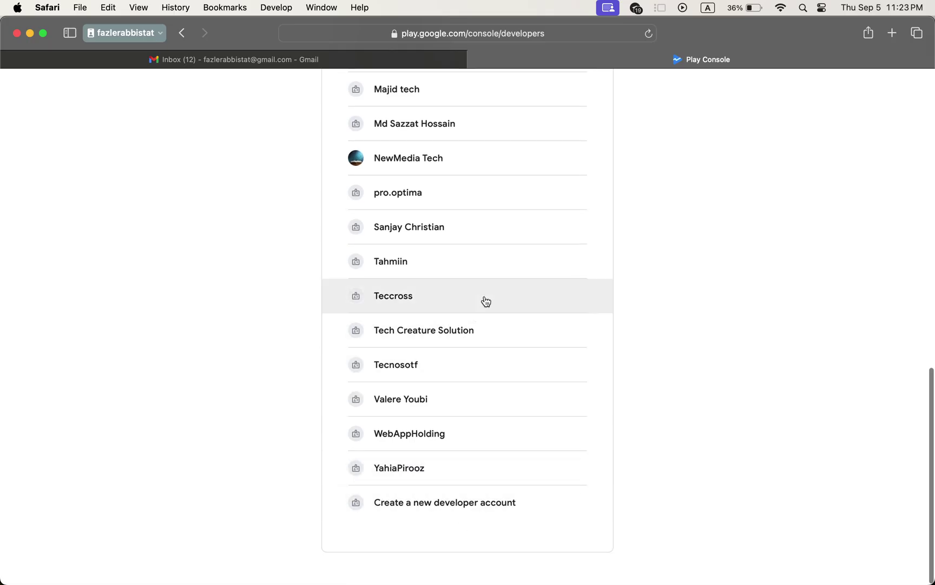
scroll(492, 288, "up", 1)
scroll(494, 288, "up", 11)
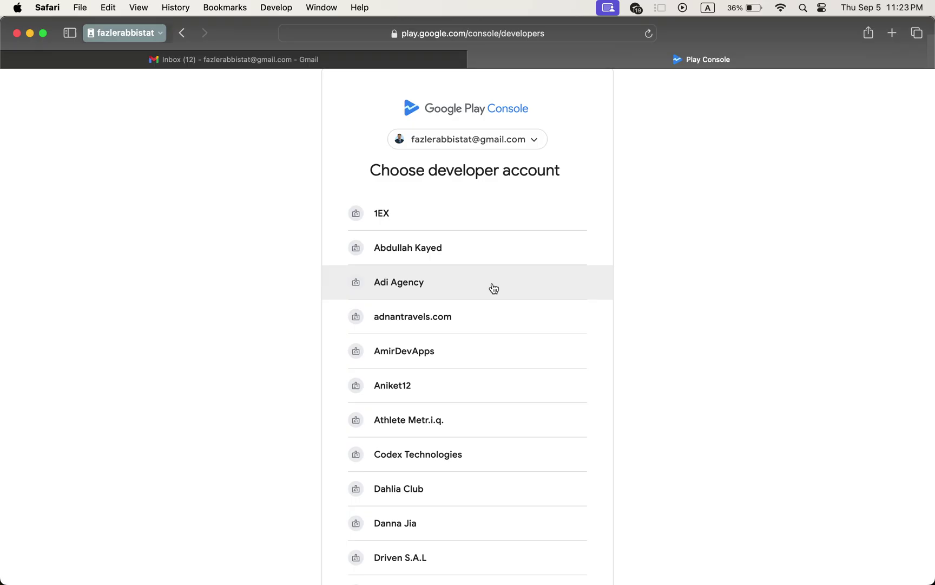
key("ctrl+Up")
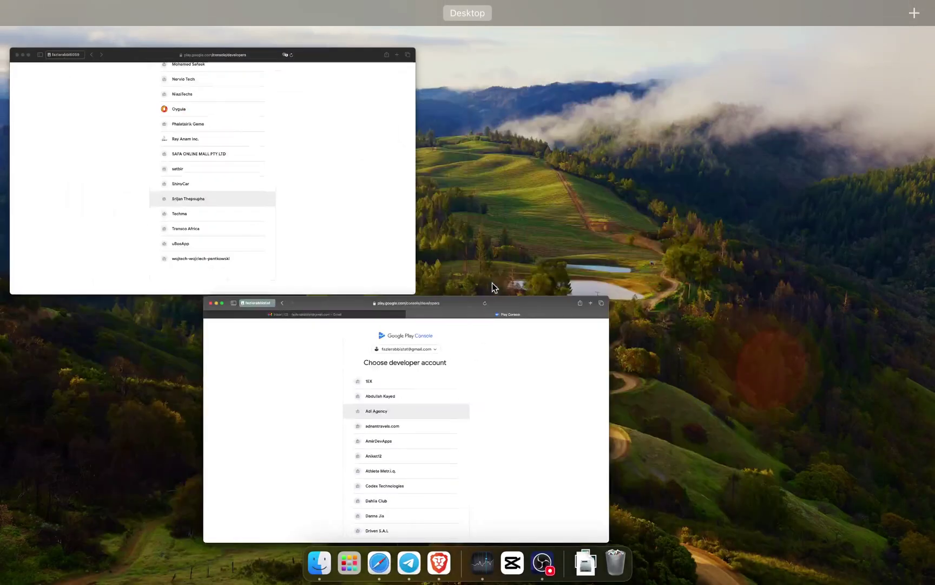
left_click(245, 230)
scroll(205, 372, "up", 15)
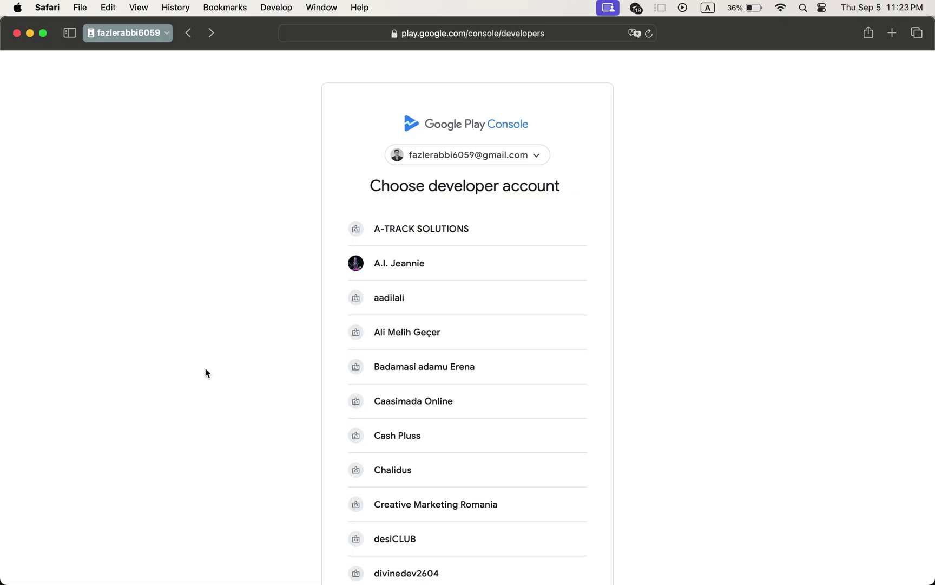
key("ctrl+Up")
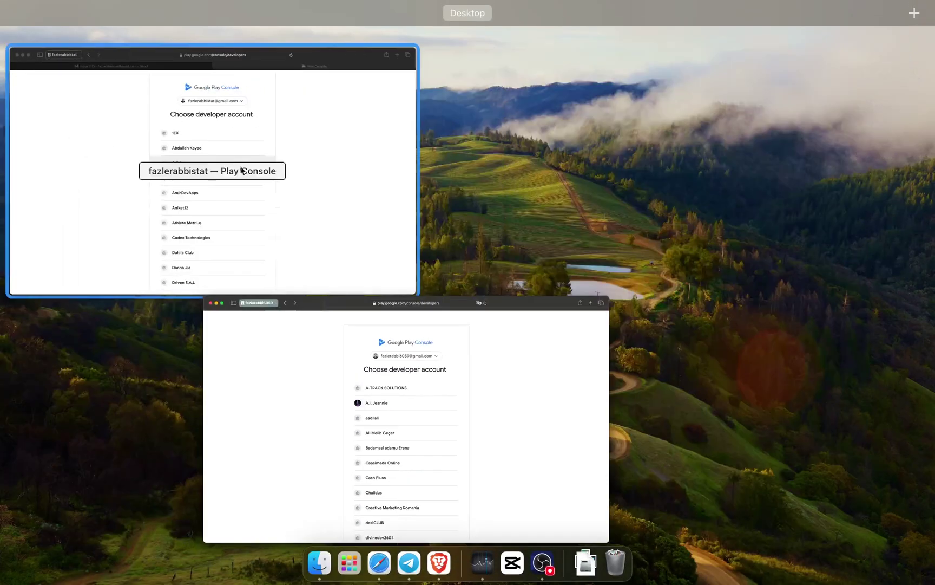
left_click(242, 170)
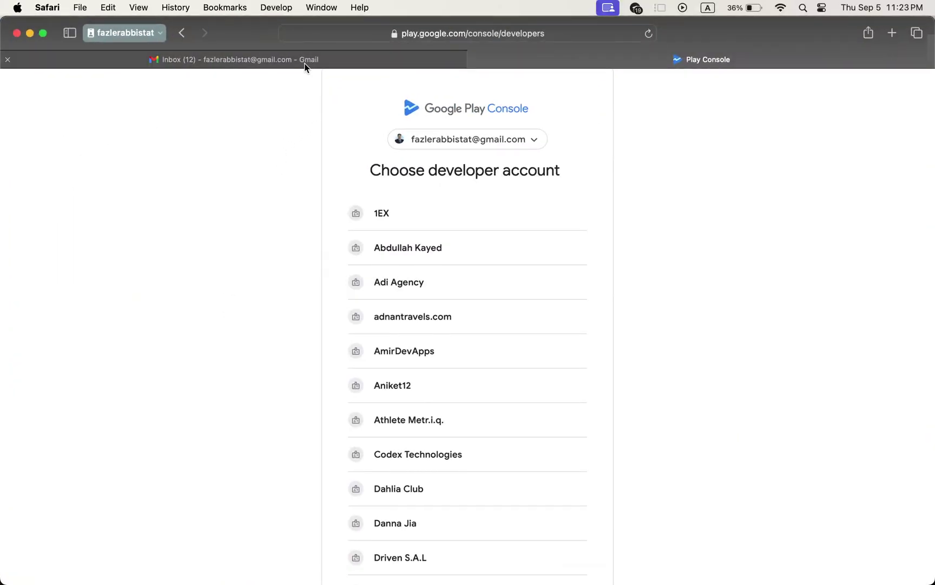
Step: Switch to the Gmail tab and open the 'More testing required to access Google Play production' email
left_click(305, 64)
left_click(334, 217)
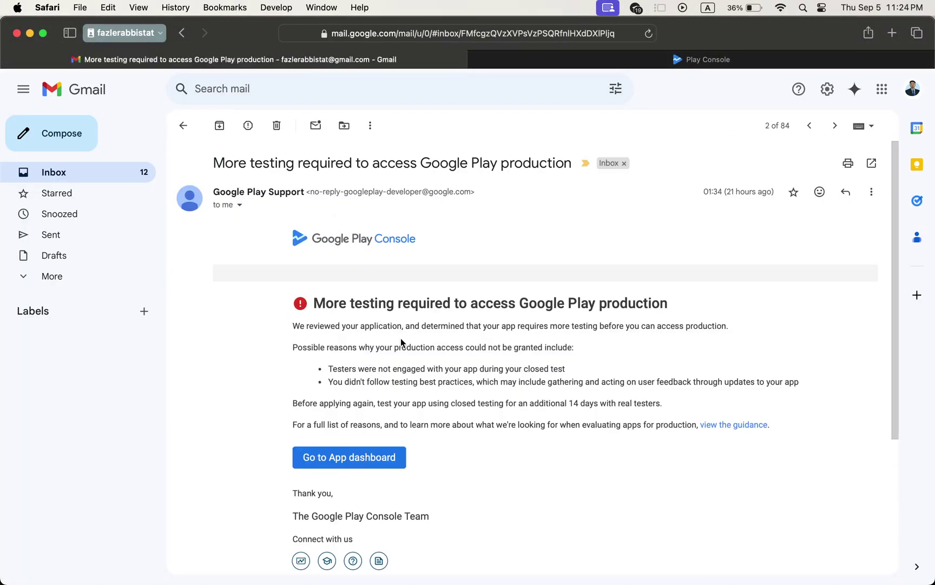